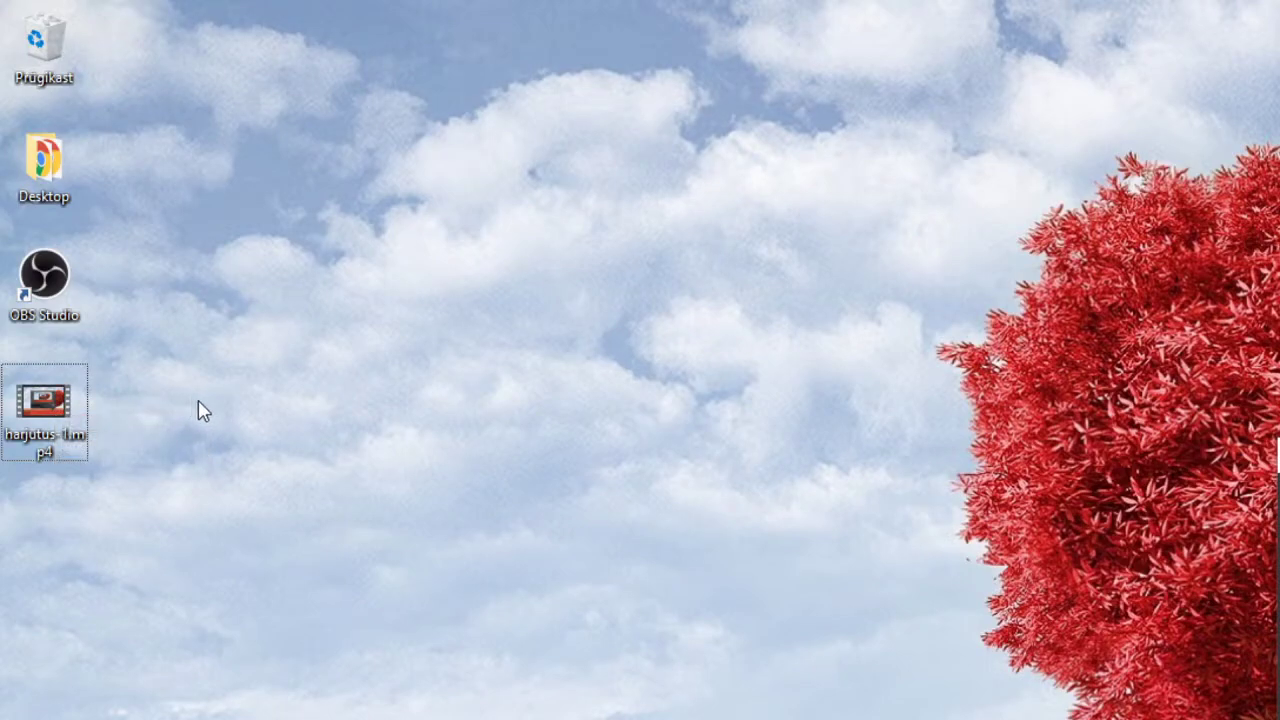
- Switch to the Chrome browser and open youtube.com
key("alt+Tab")
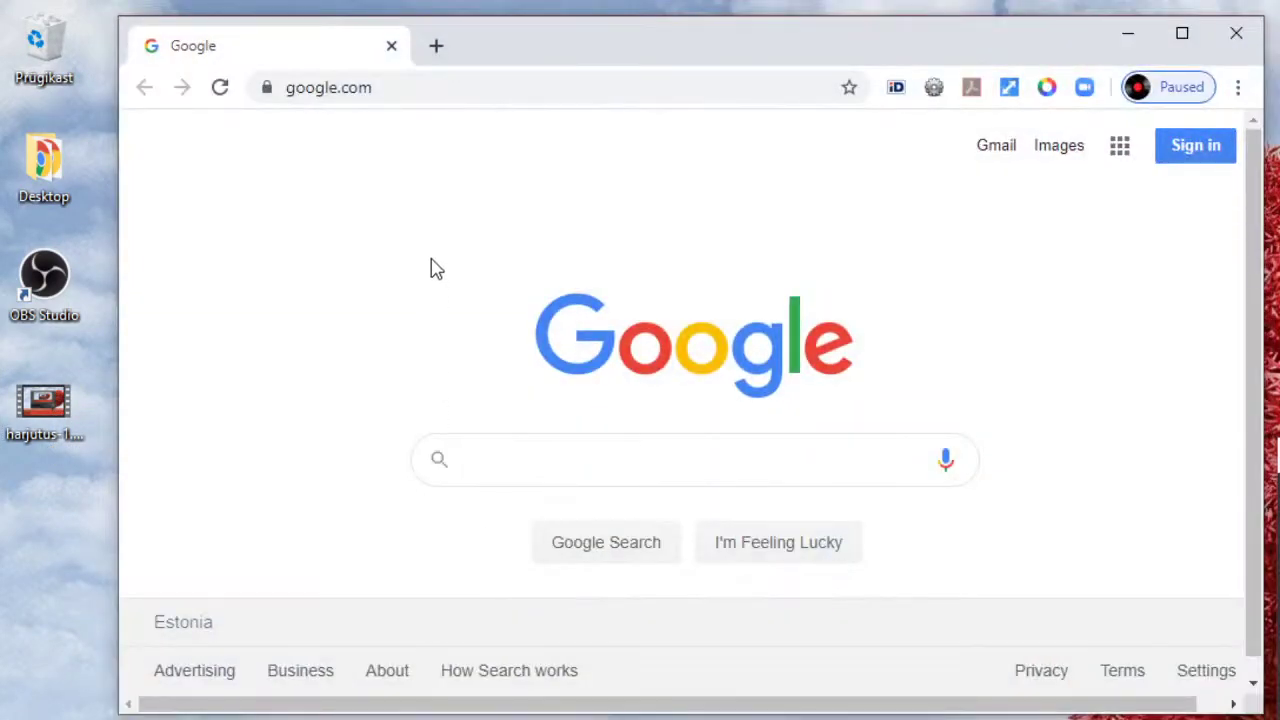
left_click(397, 86)
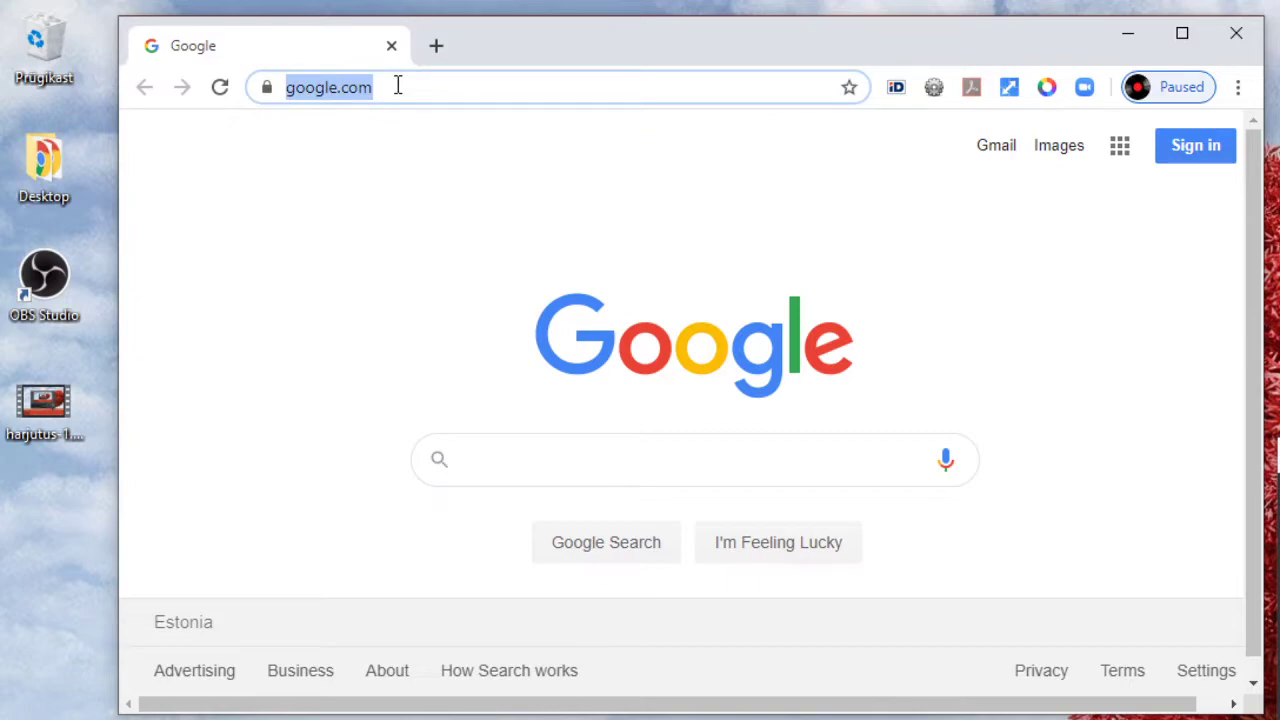
type("youtube")
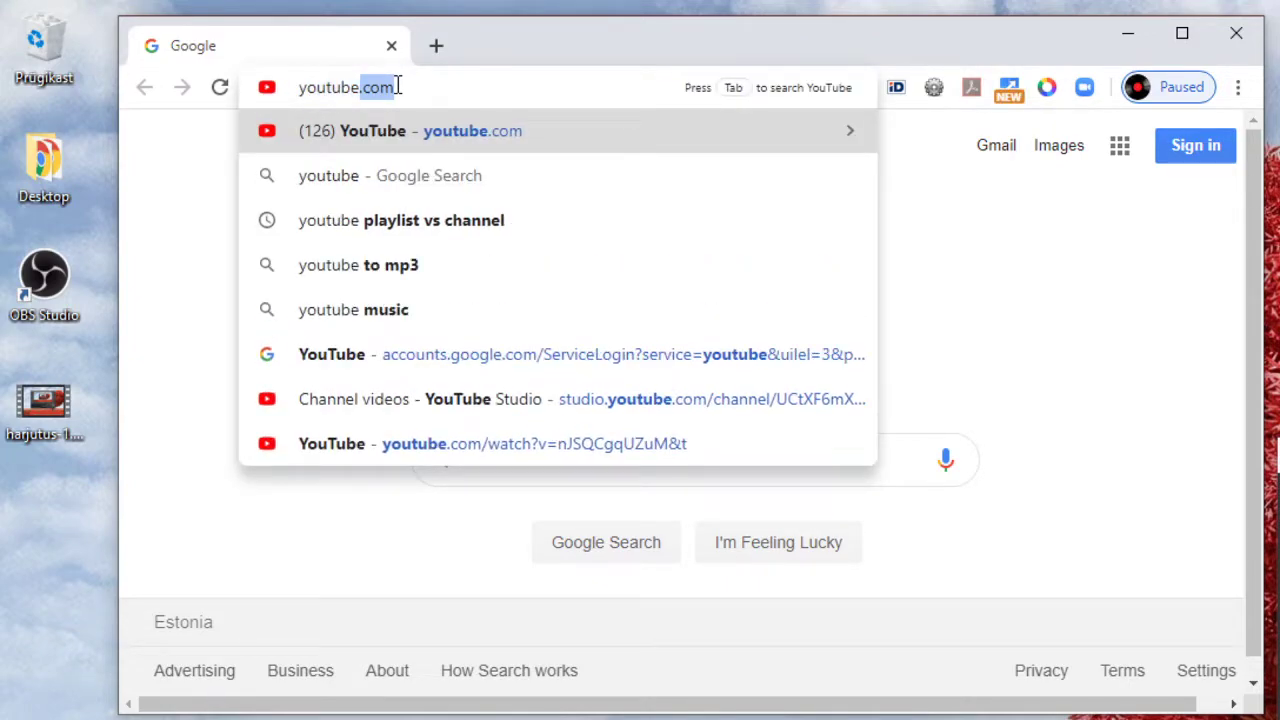
type(".com")
key("Return")
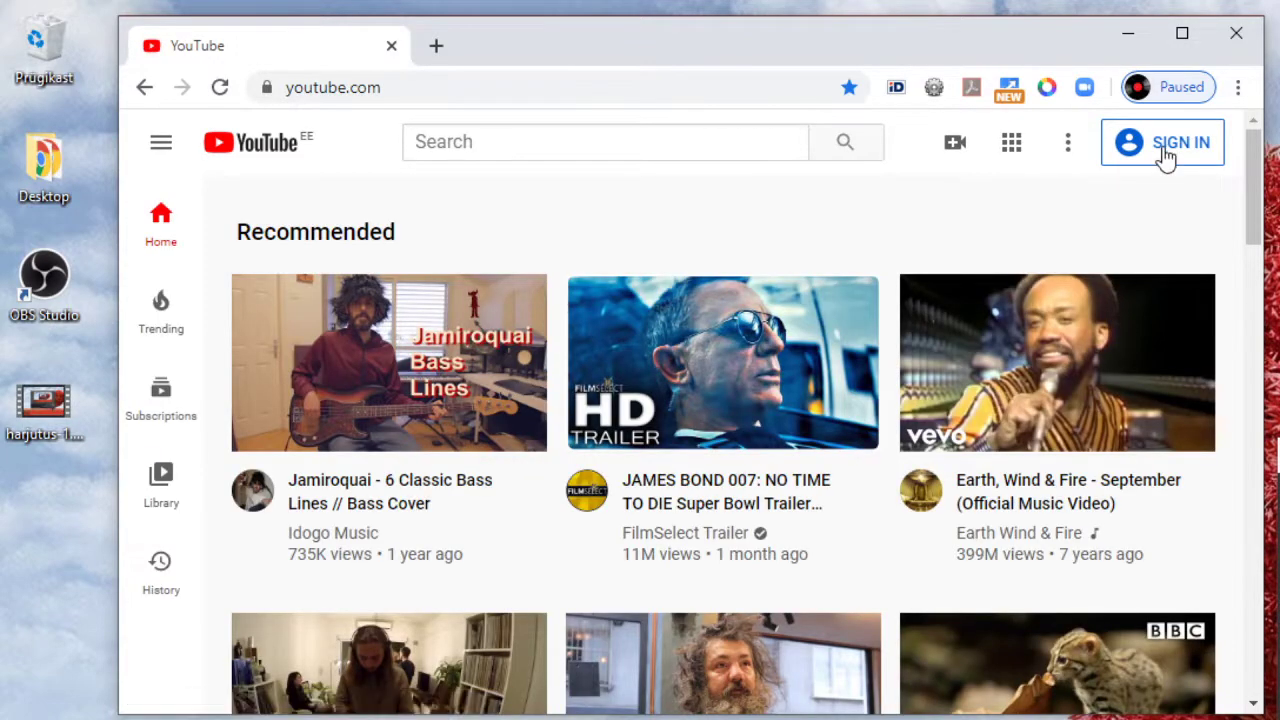
- Sign in to YouTube with the signed-out Google account offered, entering the account password
left_click(1165, 147)
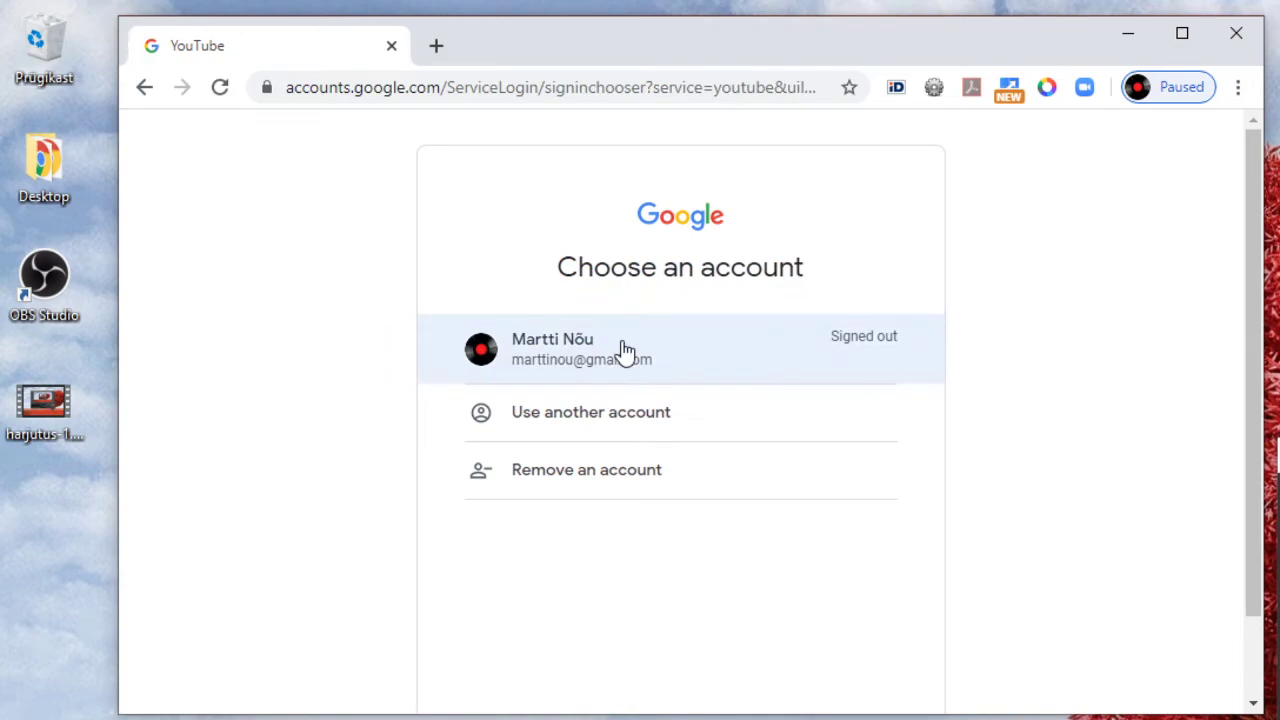
left_click(620, 349)
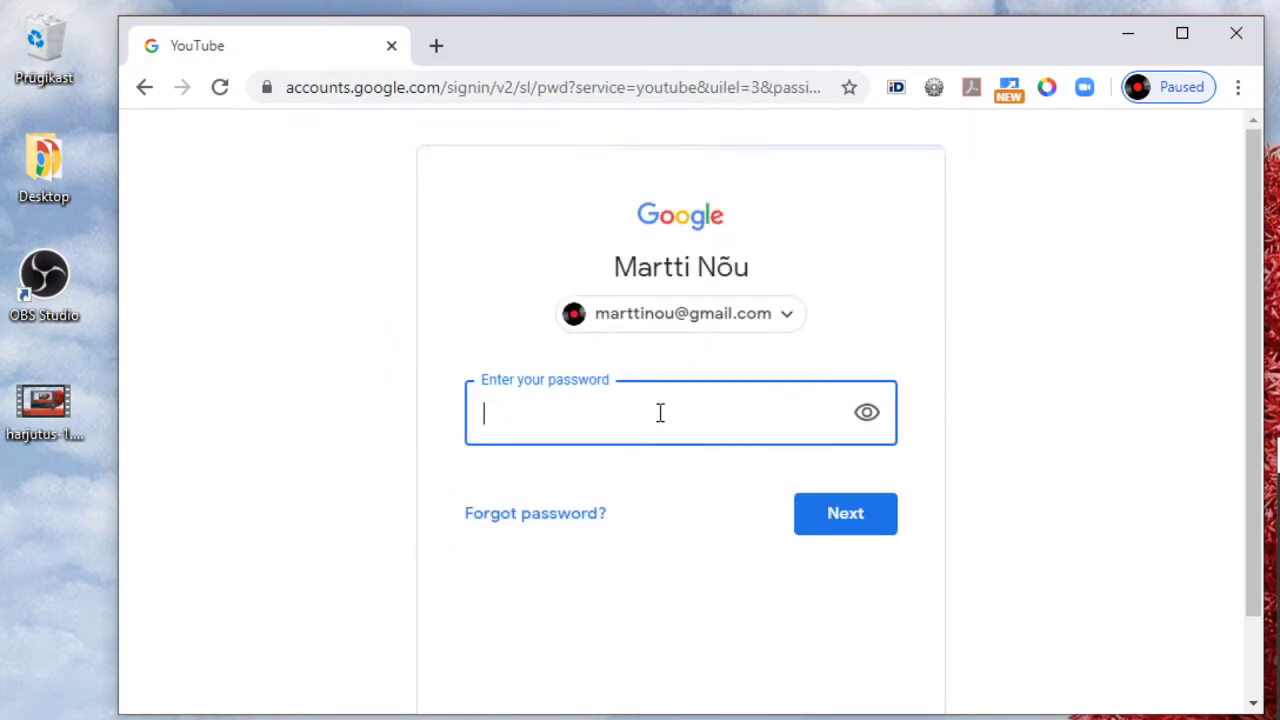
type("••••••••")
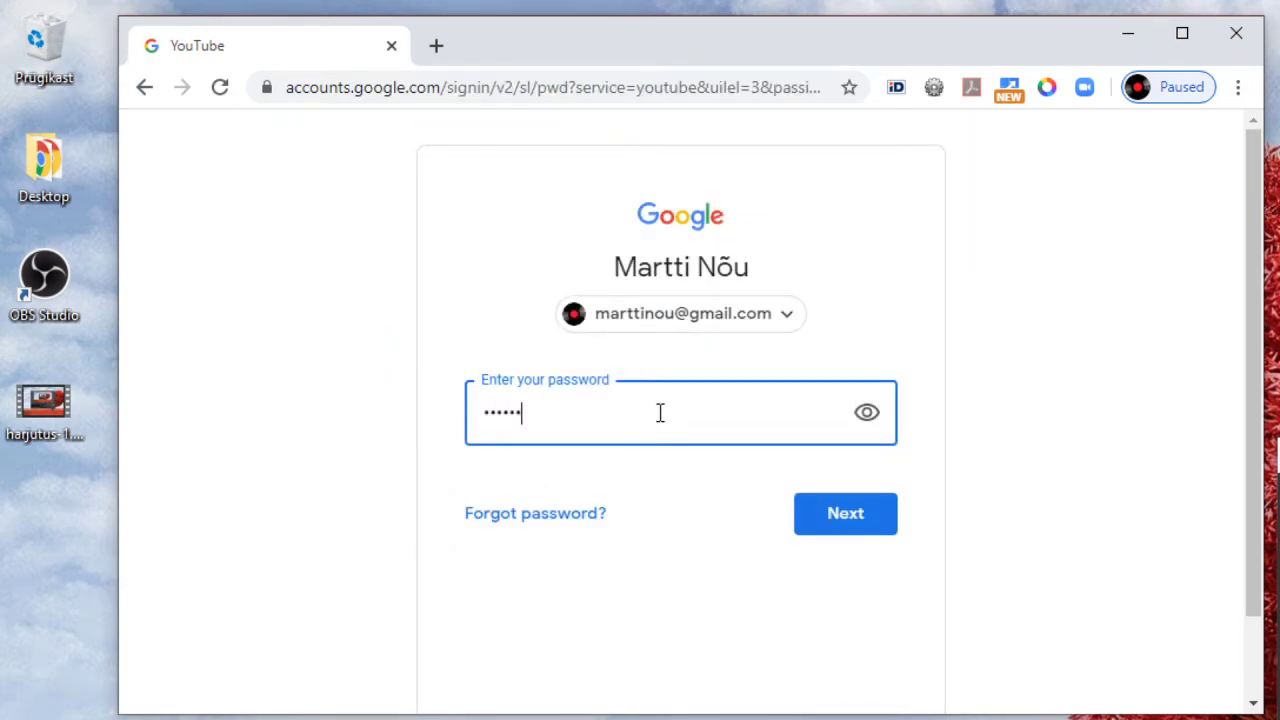
type("•")
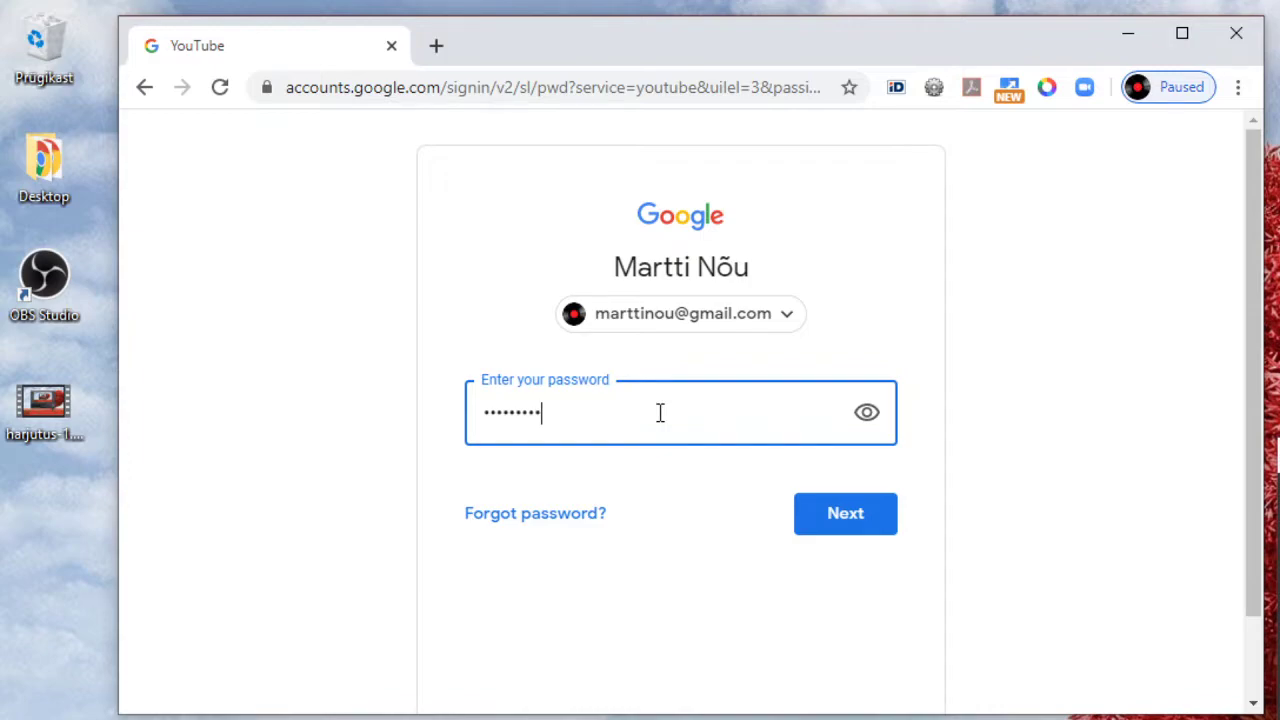
left_click(845, 516)
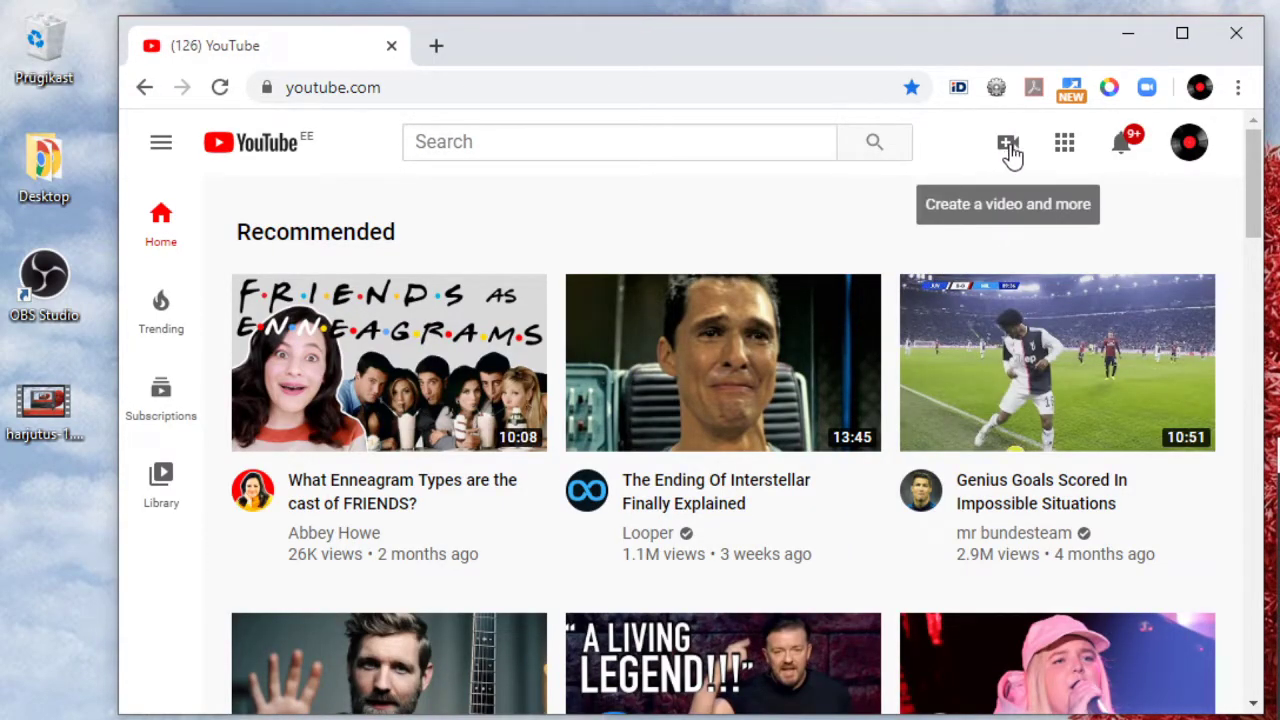
- Start a new video upload on YouTube and add the harjutus-1 video file from the desktop
left_click(1008, 148)
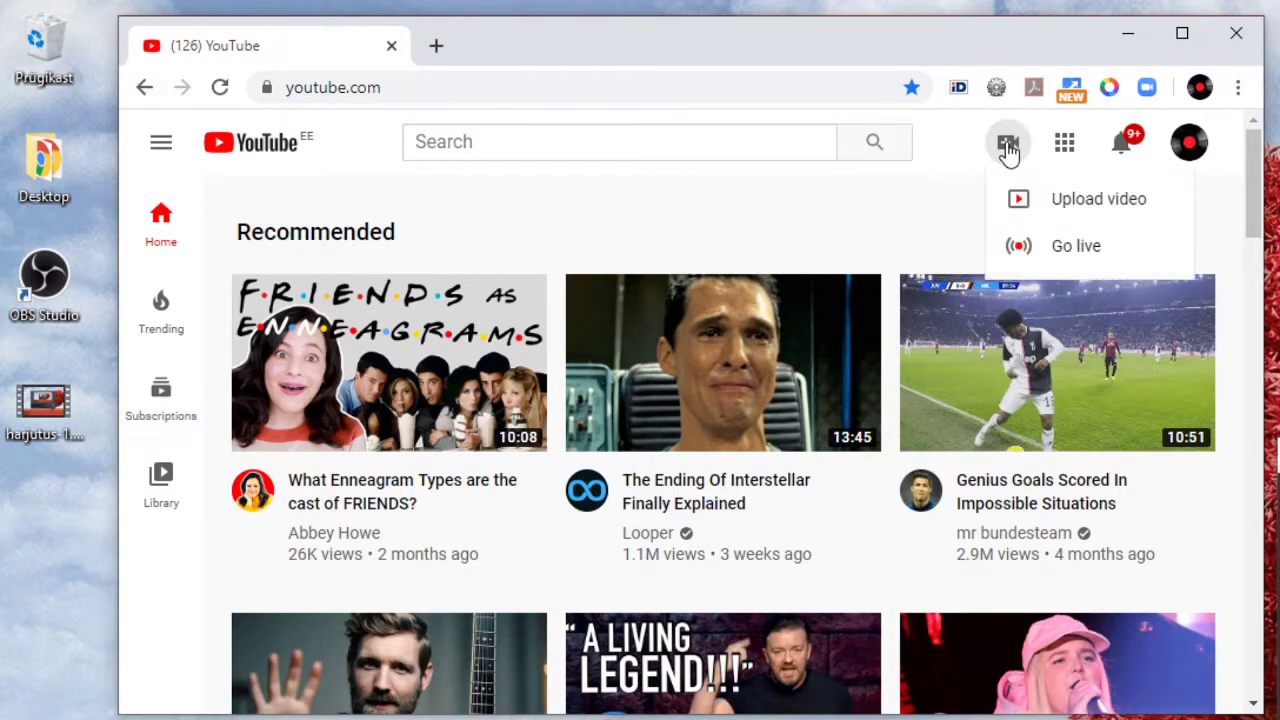
left_click(1105, 201)
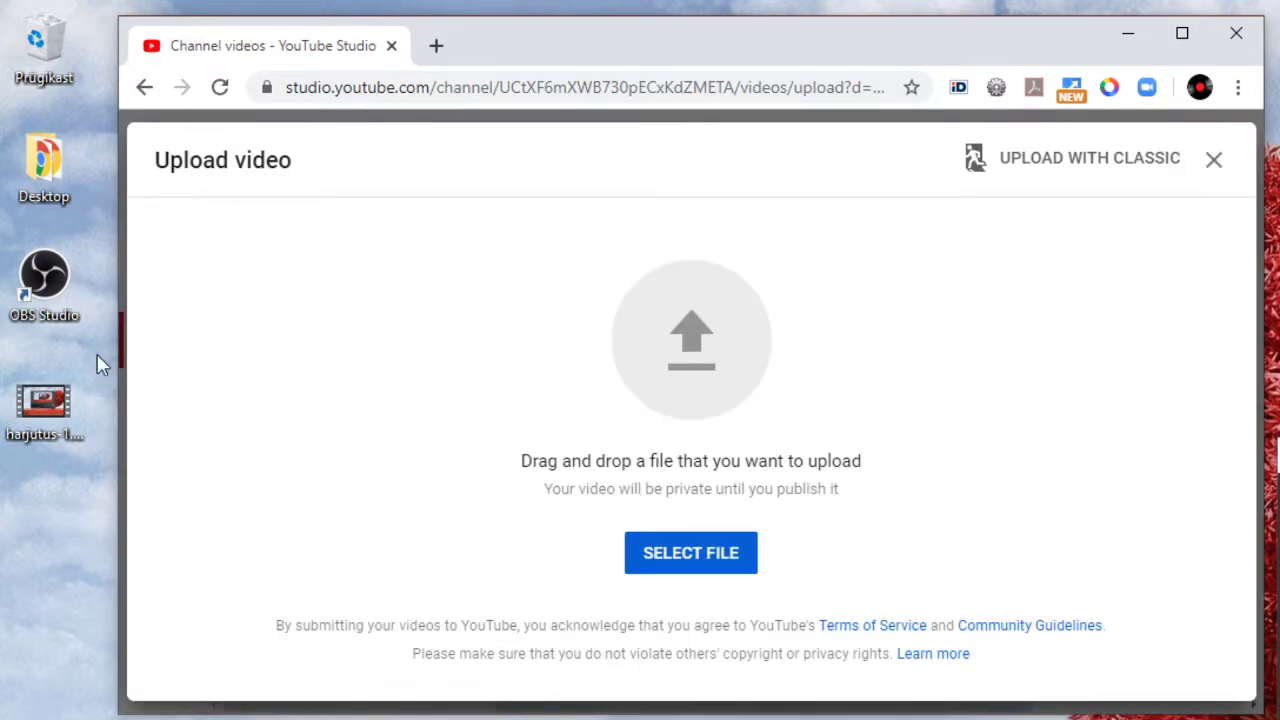
left_click_drag(48, 420, 700, 372)
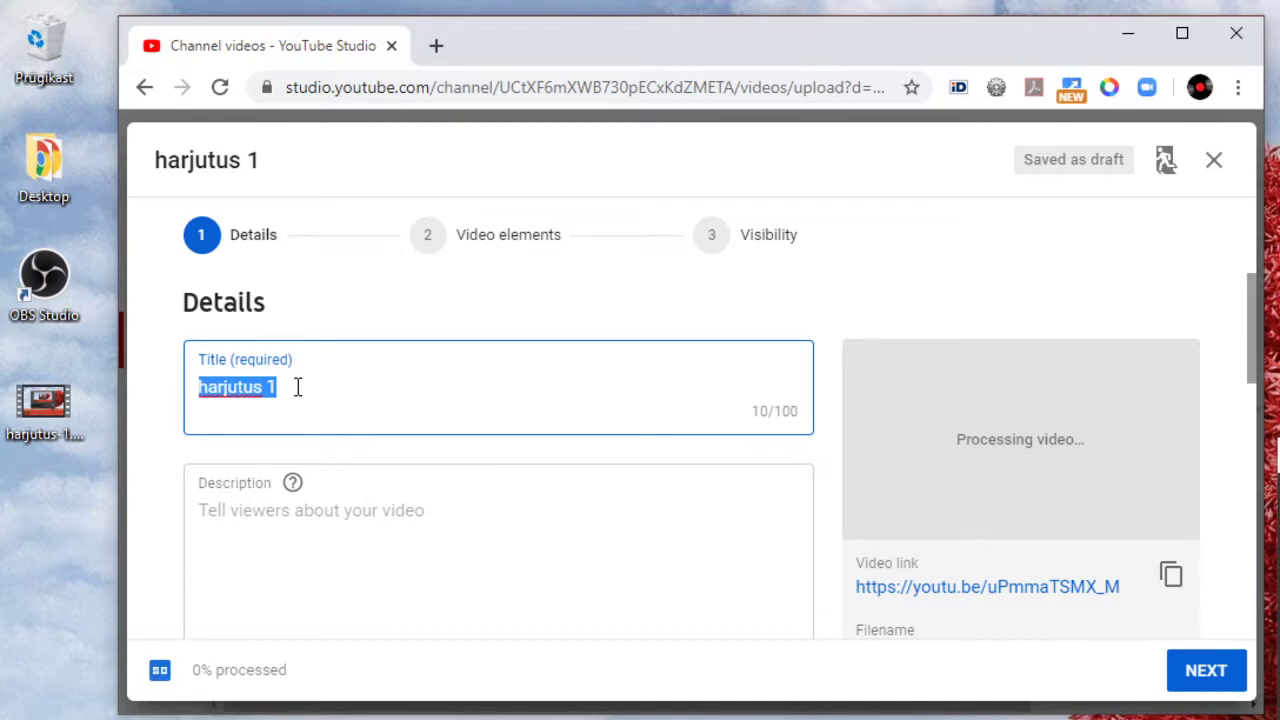
- Retitle the uploaded video as "Harjutus 1 - " followed by the author's first name, leaving the description empty
type("Harjutus ")
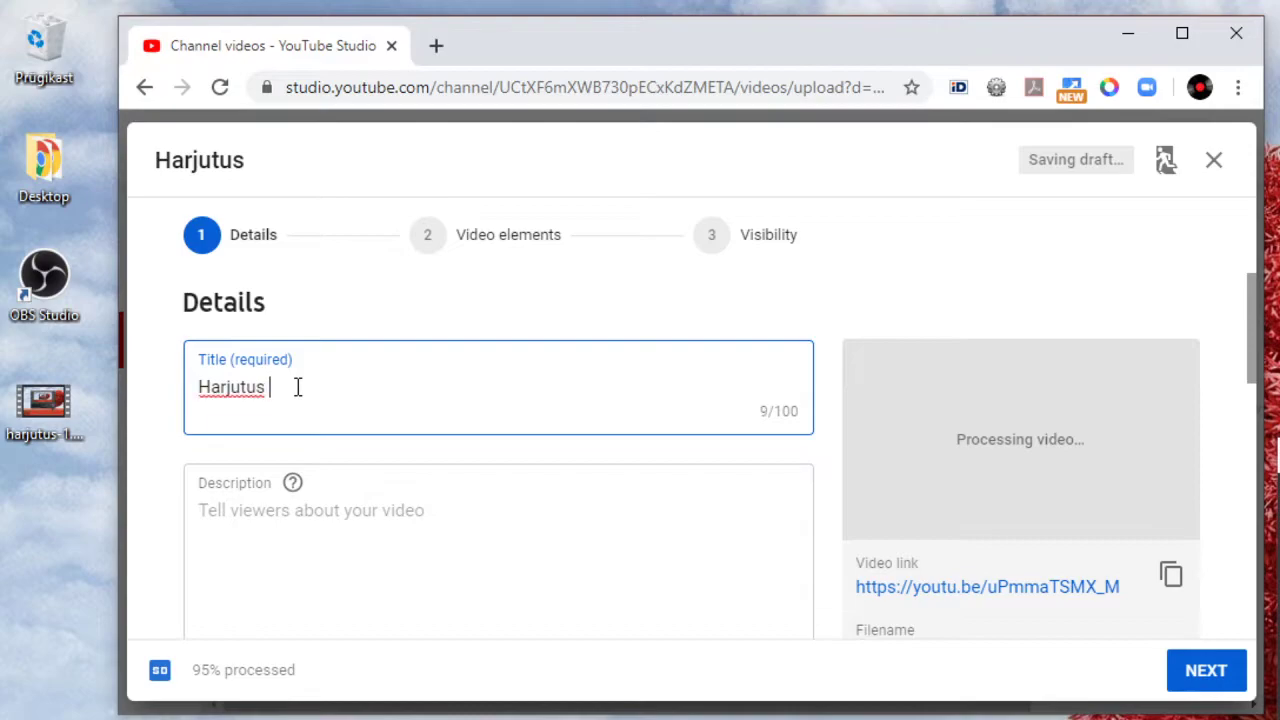
type("1 - Martti")
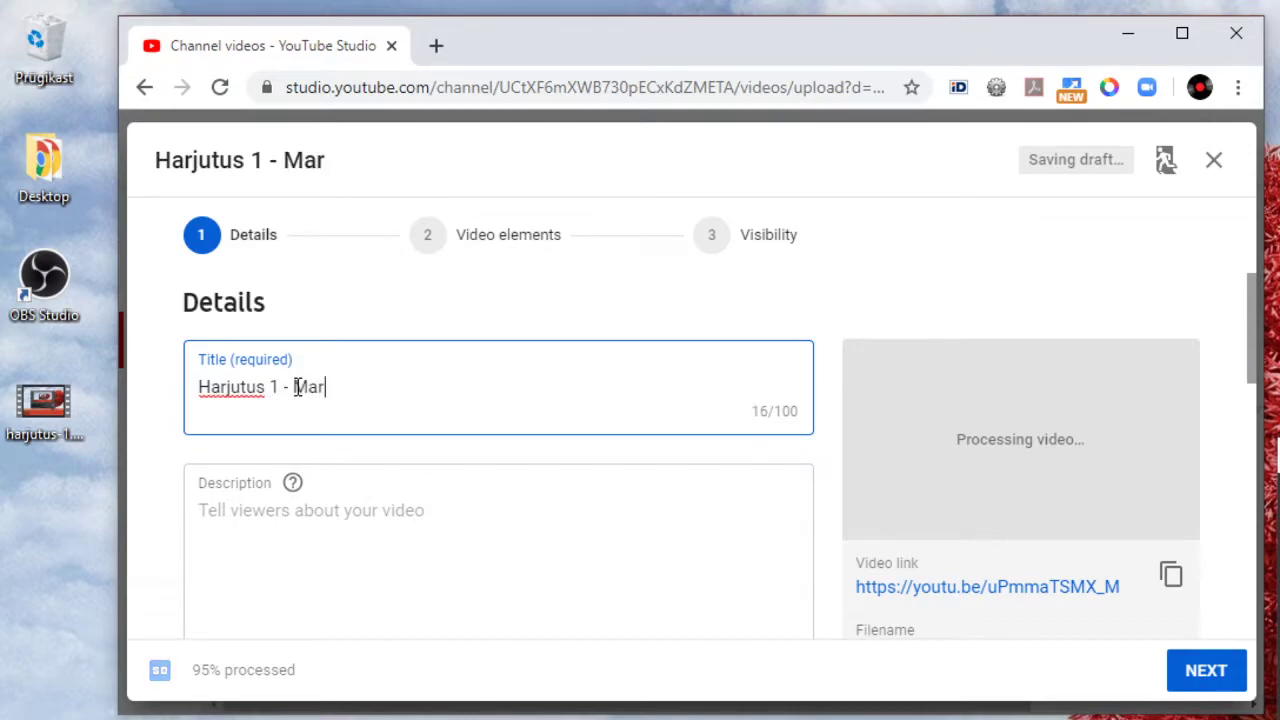
left_click(350, 510)
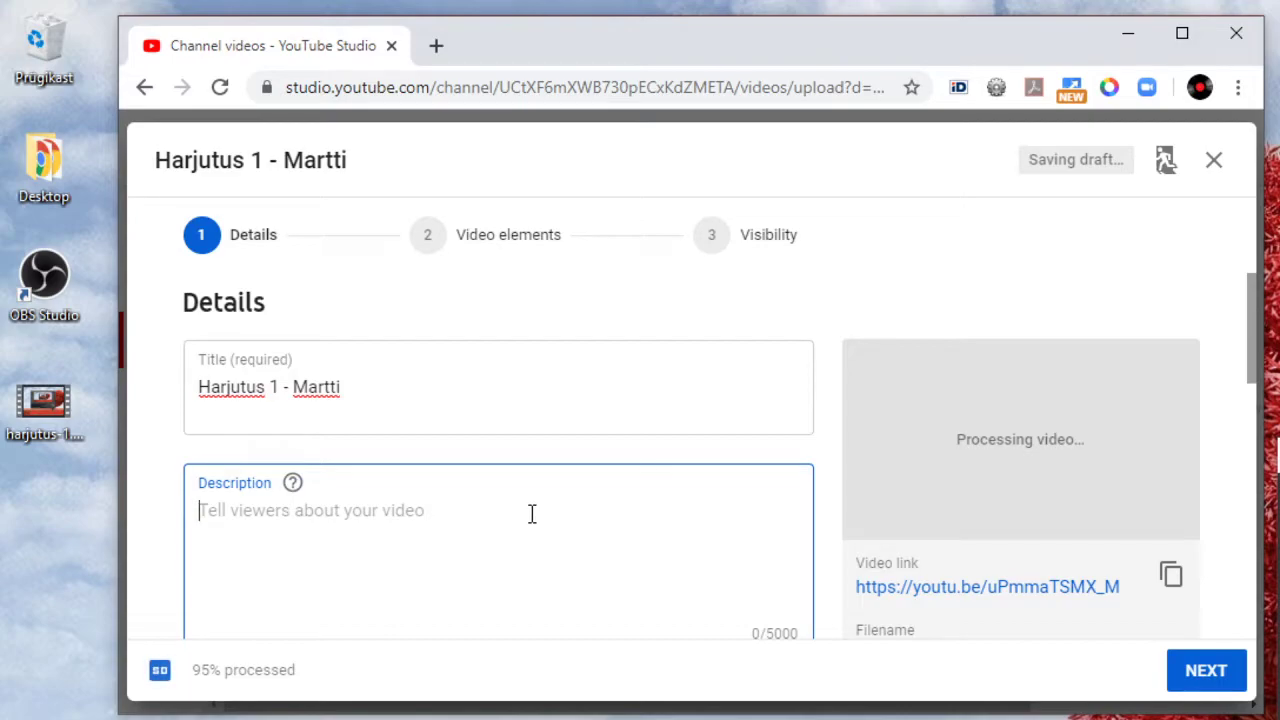
- Declare the video as Made for Kids and proceed past the video elements to the visibility stage
scroll(509, 516, "down", 3)
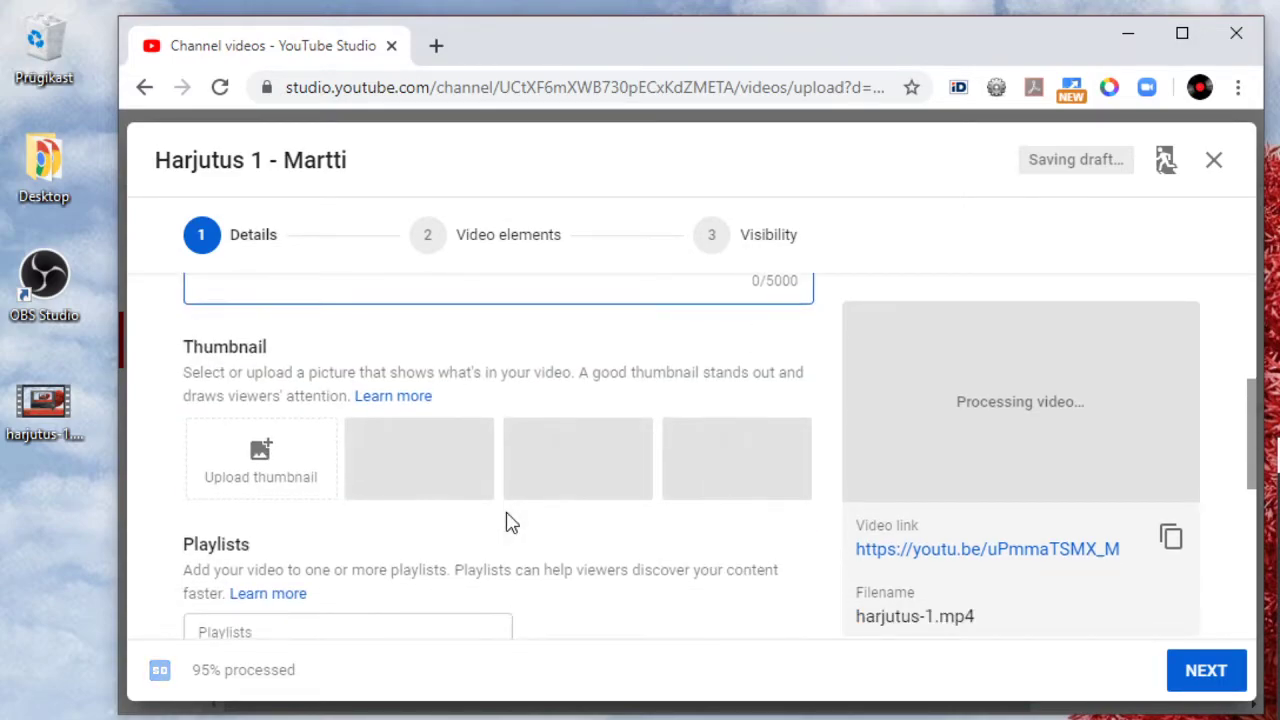
scroll(512, 521, "down", 1)
scroll(674, 523, "down", 2)
scroll(670, 523, "down", 2)
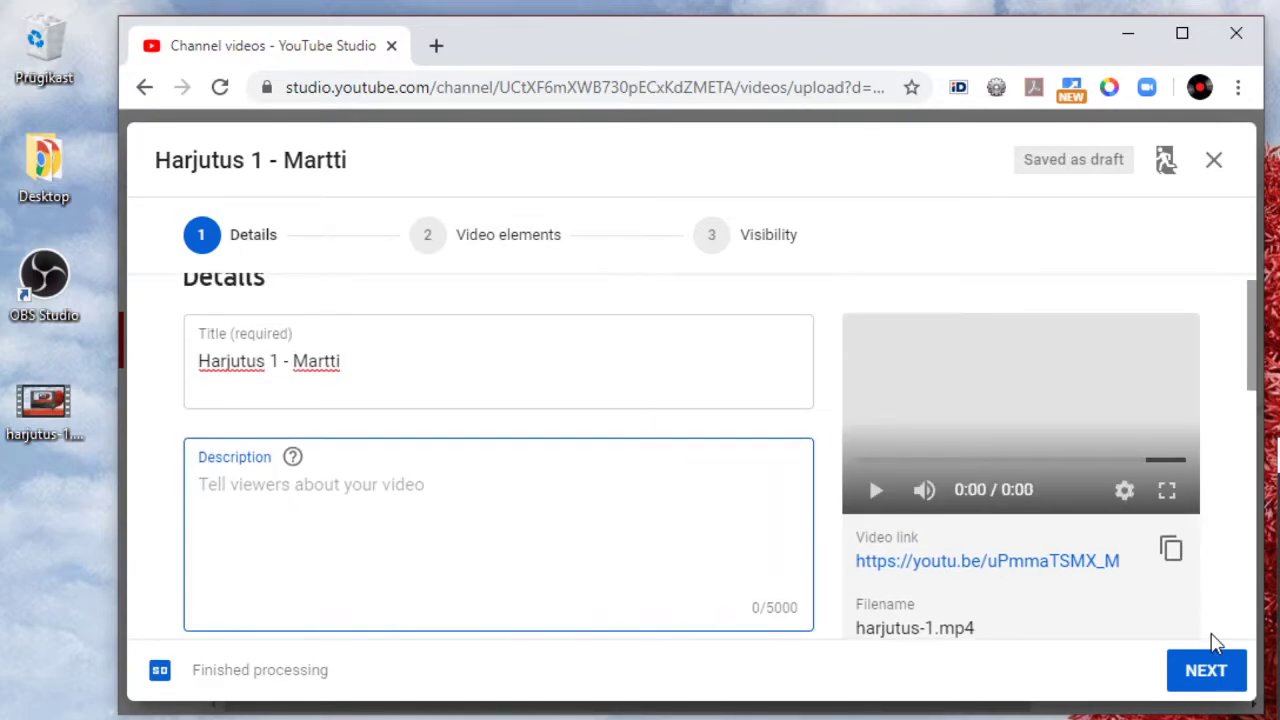
left_click(1206, 672)
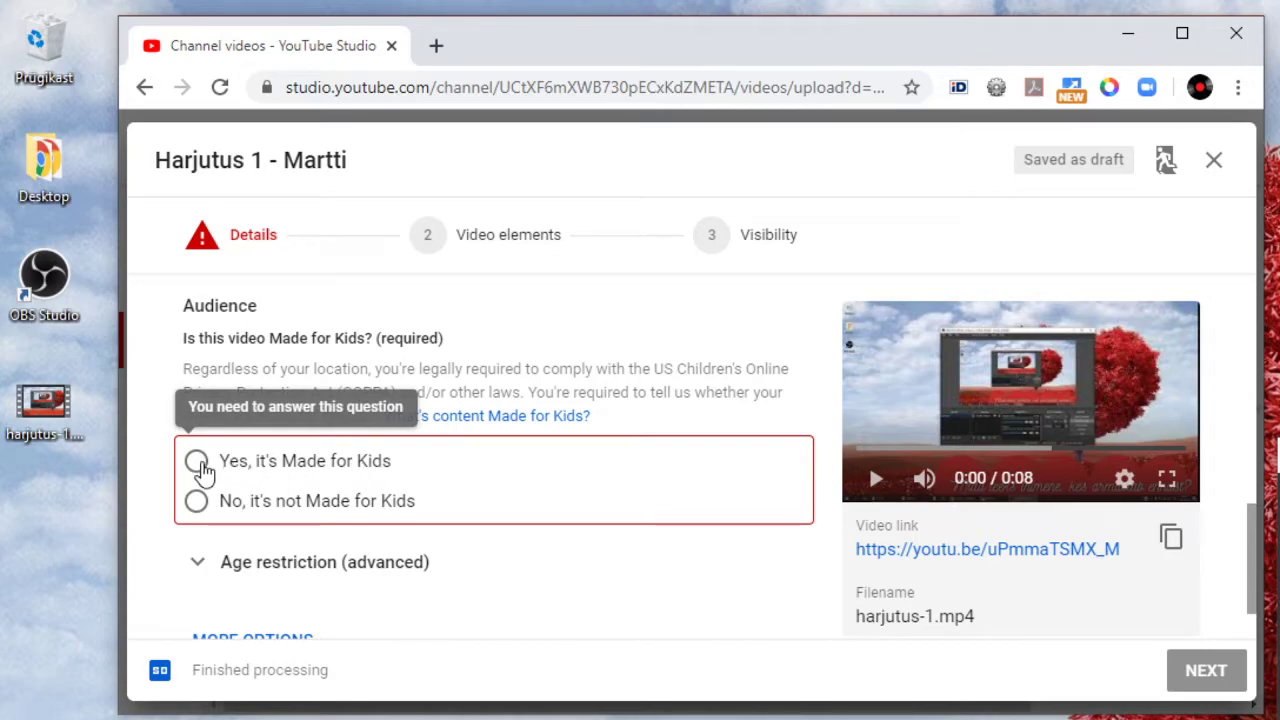
left_click(197, 462)
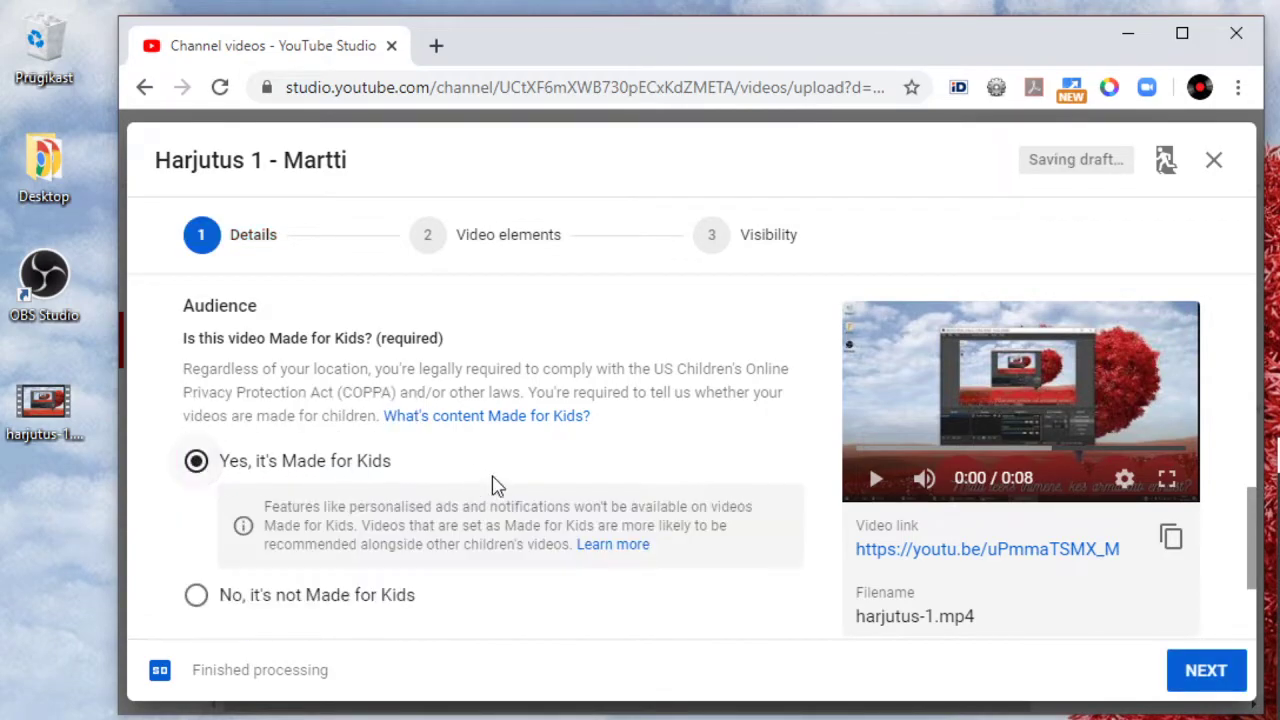
left_click(1208, 668)
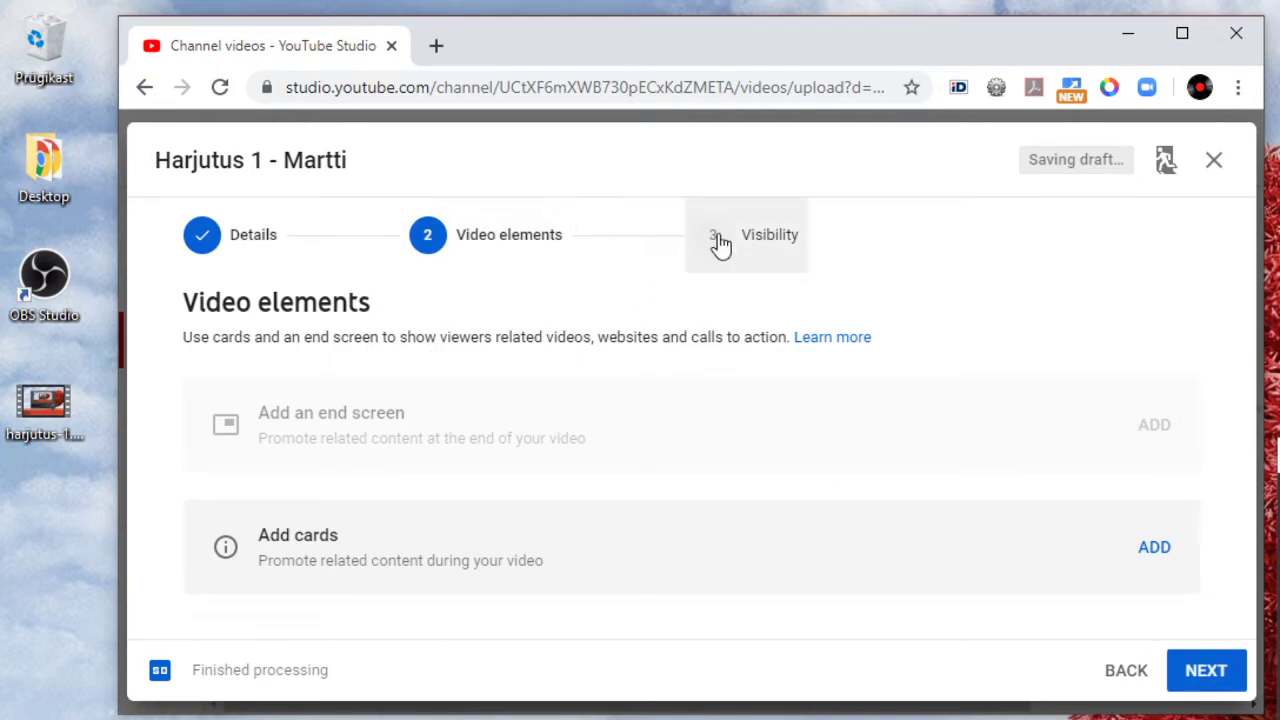
left_click(1193, 674)
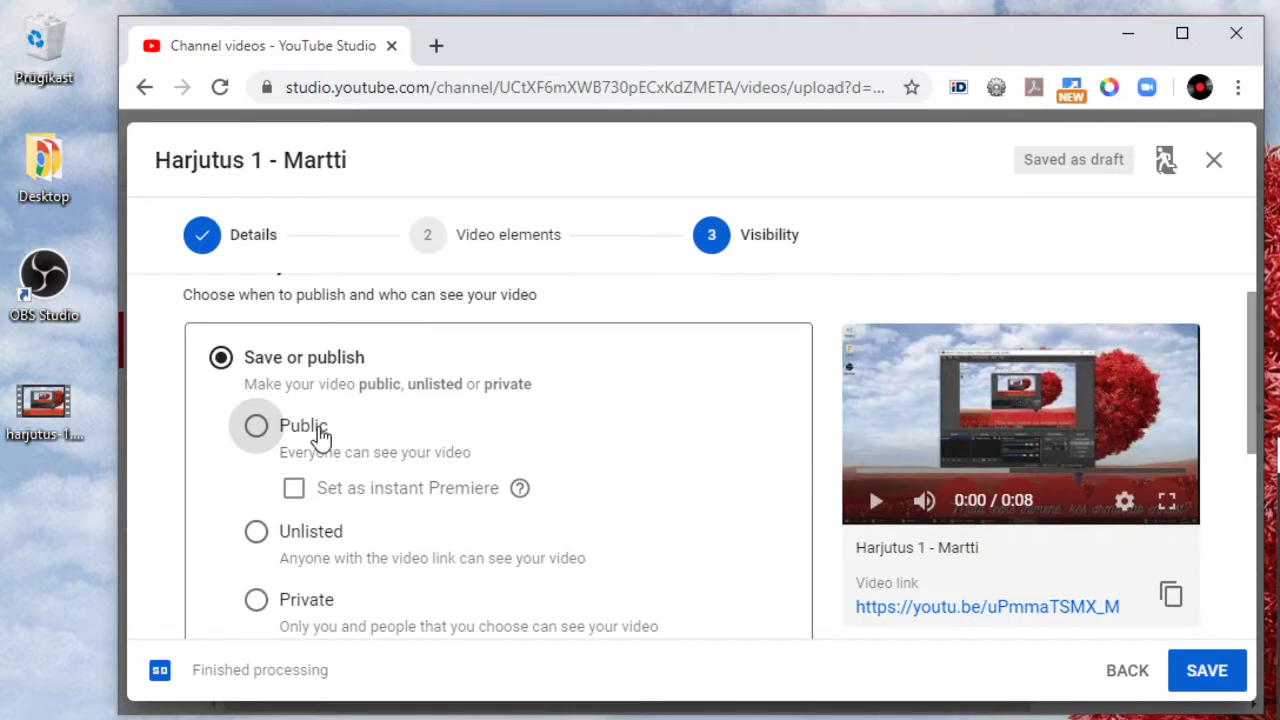
- Try the Public, Unlisted and Private visibility options in turn
left_click(260, 434)
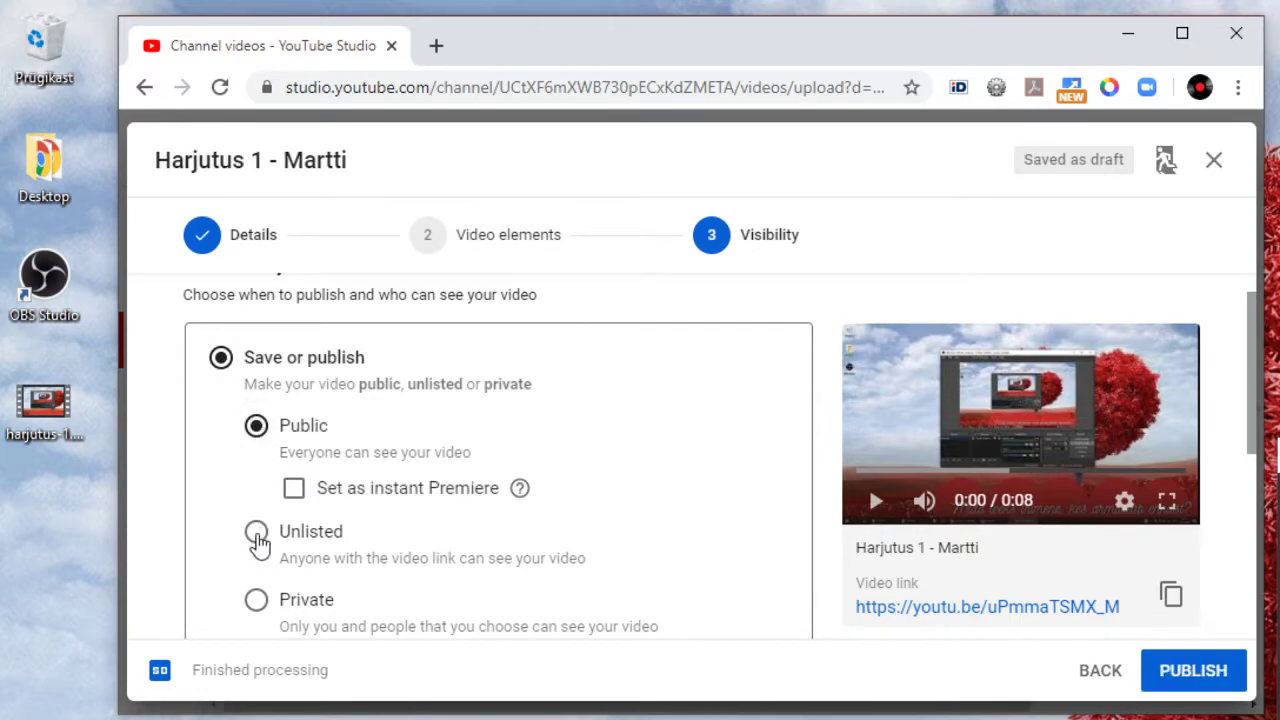
left_click(257, 536)
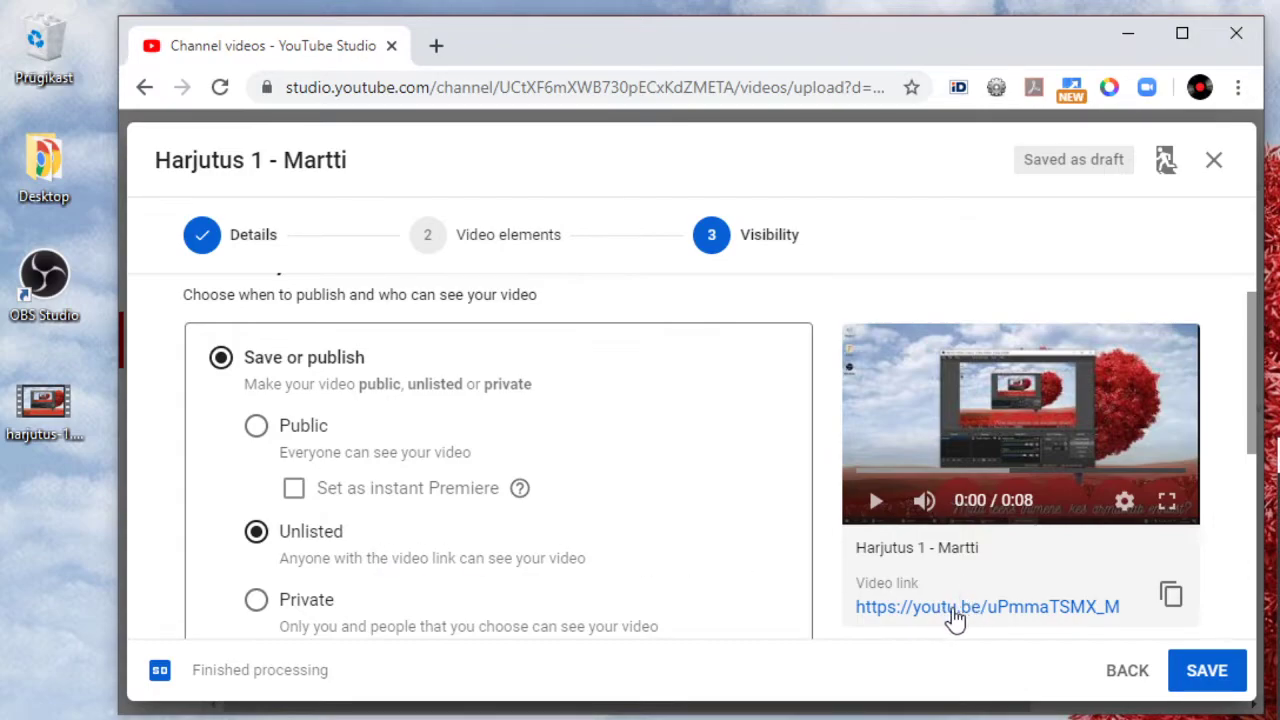
scroll(310, 558, "down", 1)
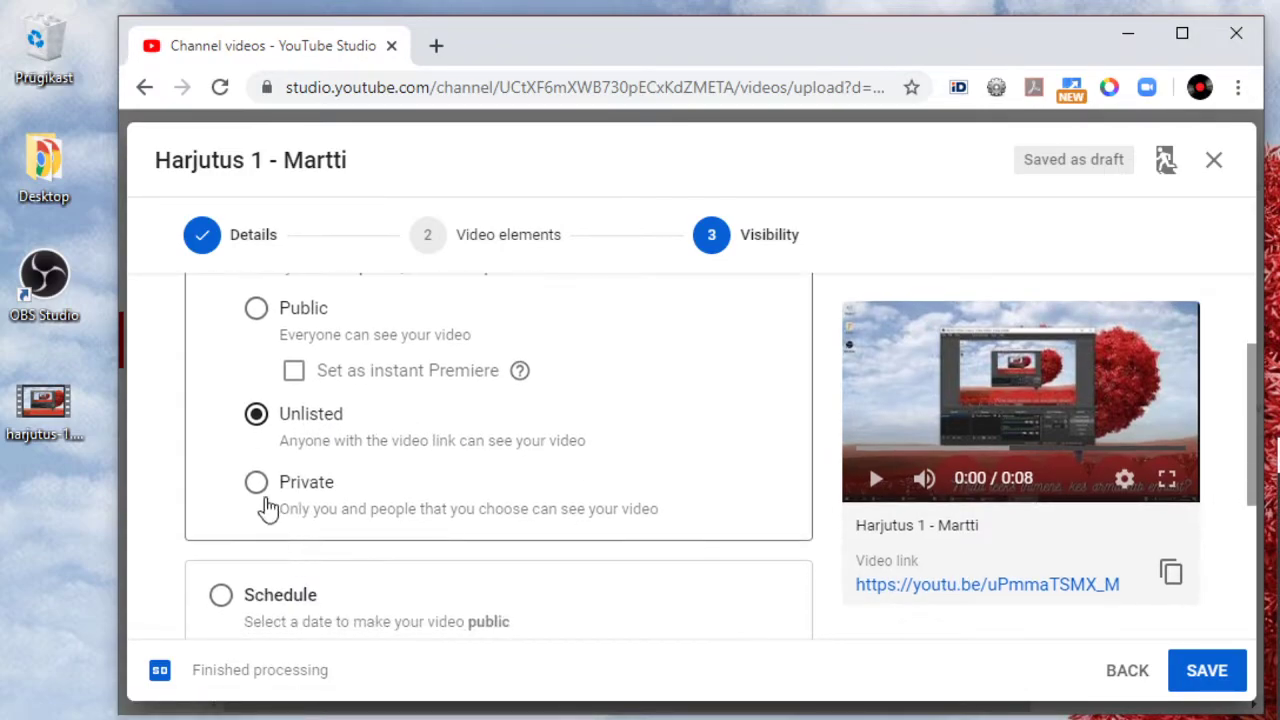
left_click(256, 483)
scroll(425, 470, "up", 1)
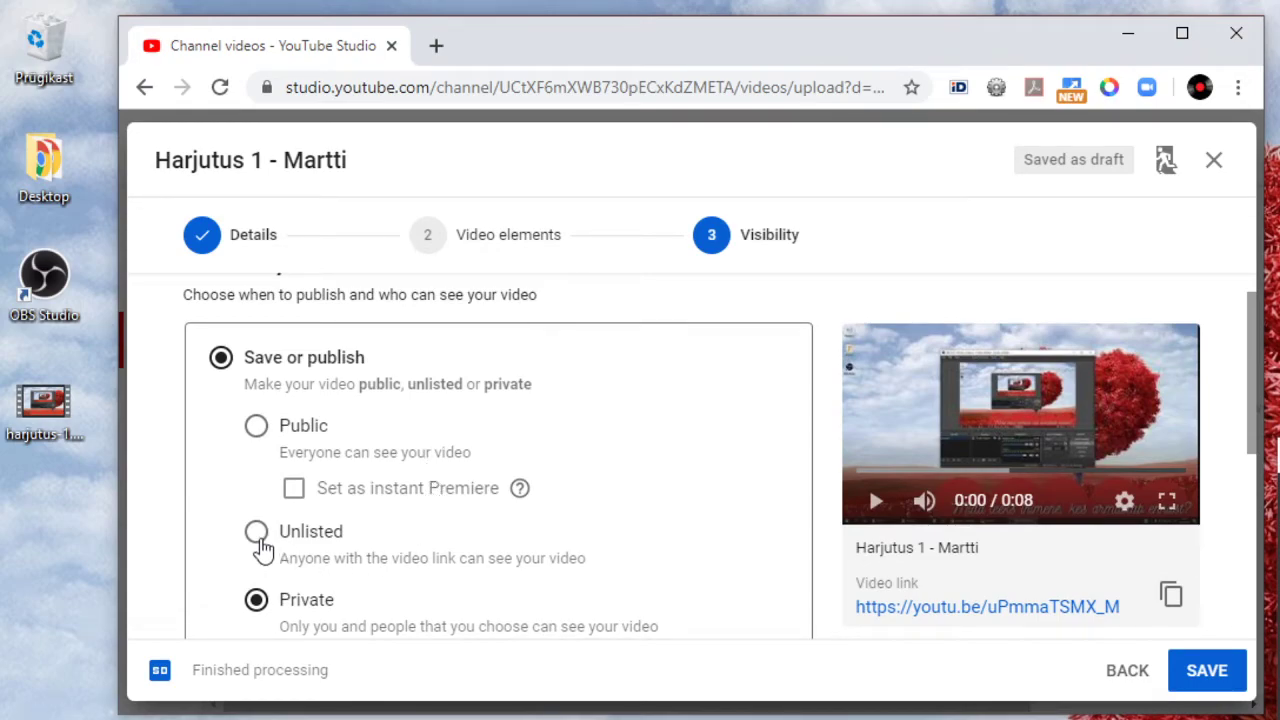
- Set the video's visibility to Unlisted and save it
left_click(258, 536)
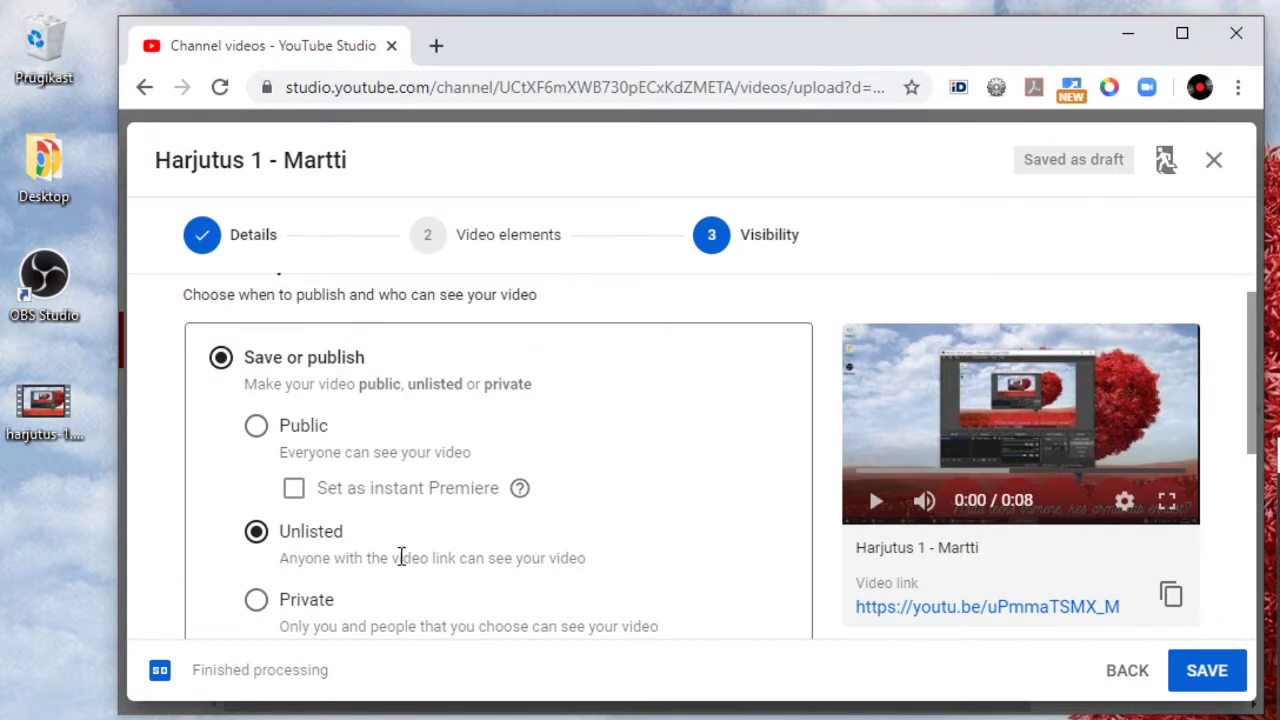
left_click(1210, 672)
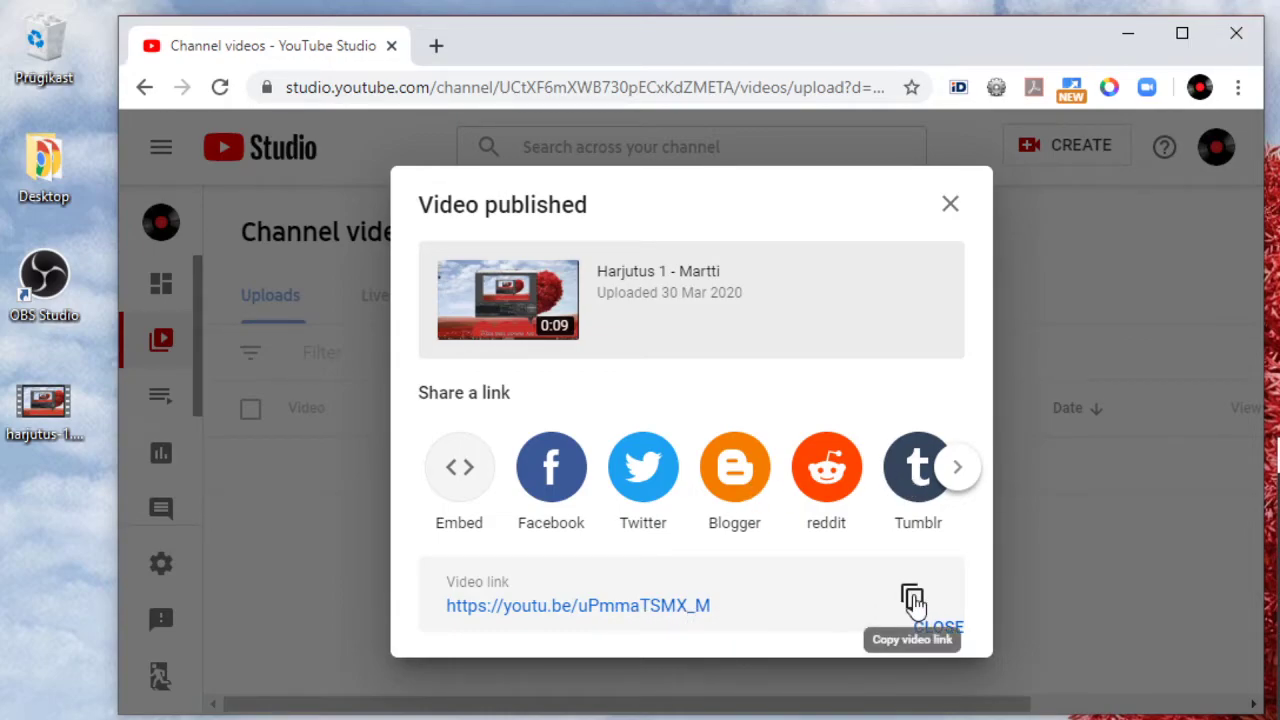
- Copy the published video's link, dismiss the publishing confirmation and paste the link into the empty Notepad document
left_click(913, 598)
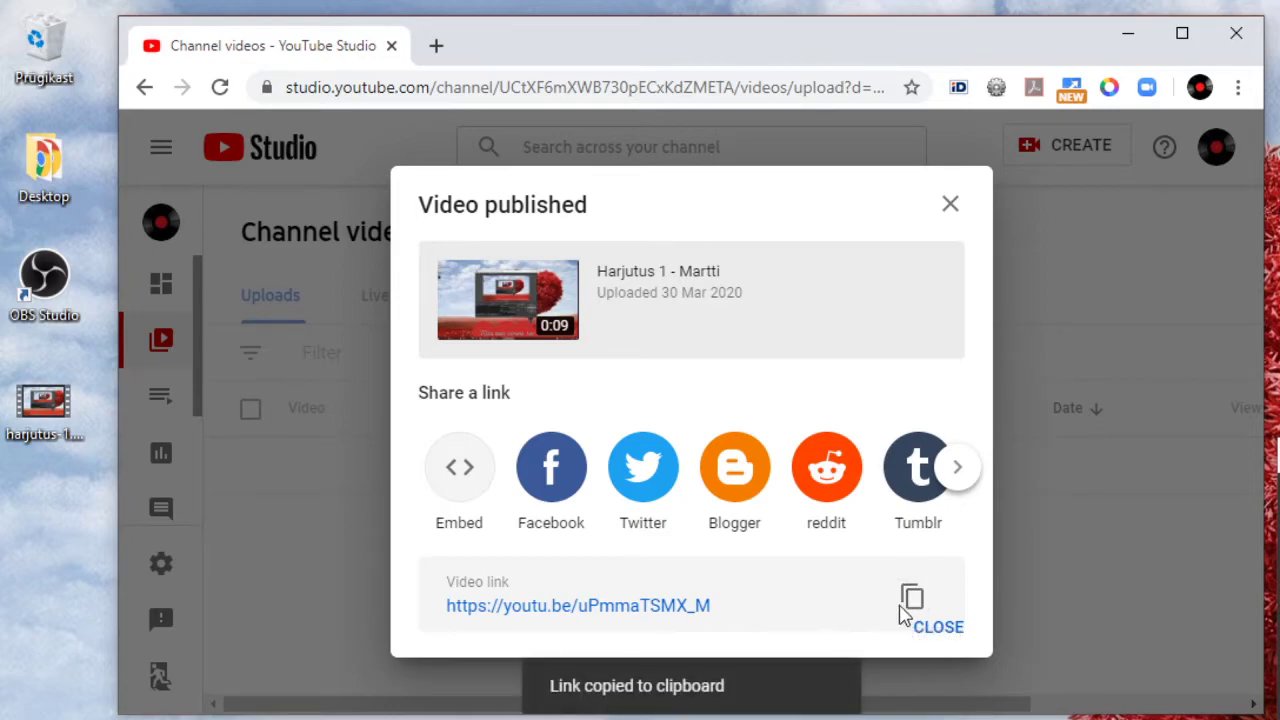
left_click(930, 630)
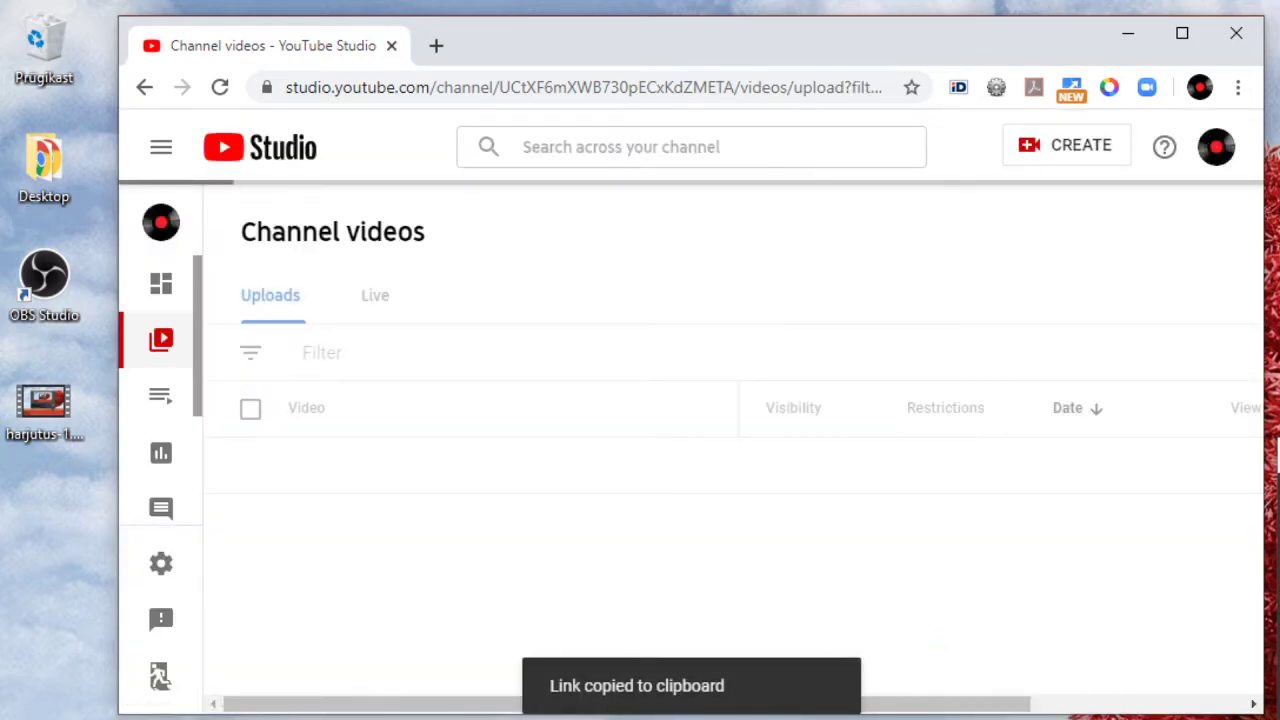
key("alt+Tab")
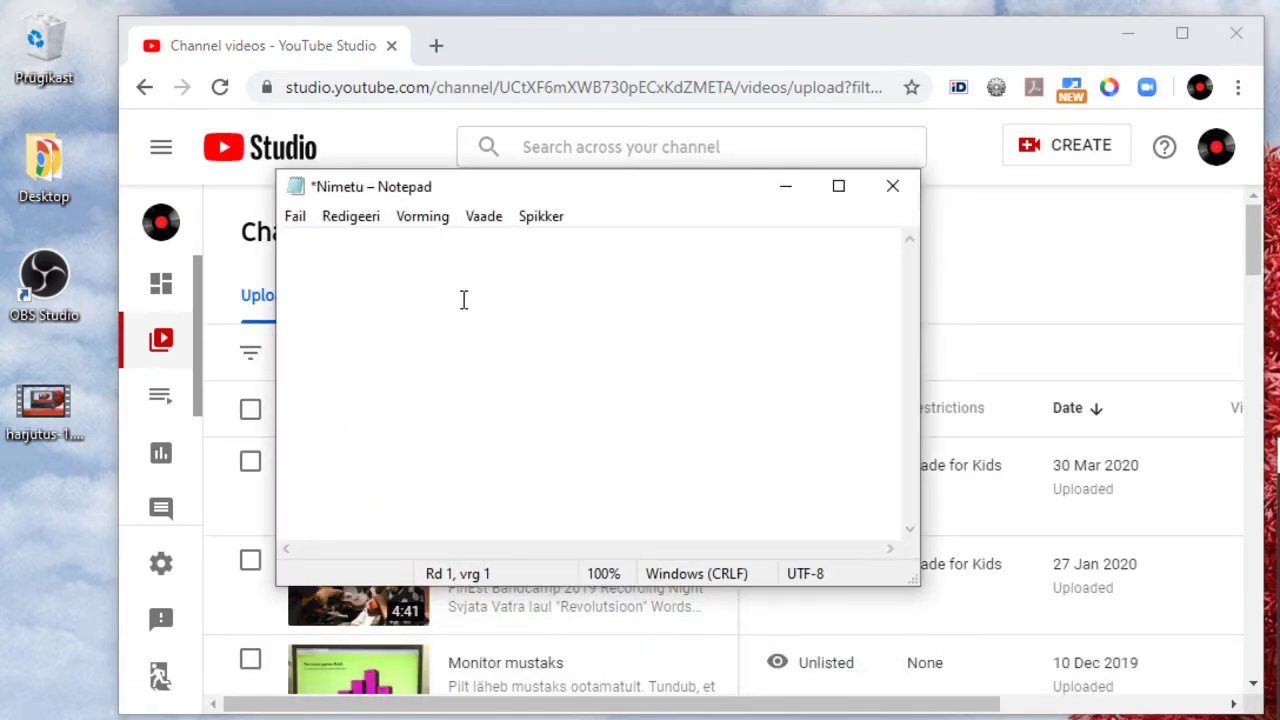
right_click(396, 263)
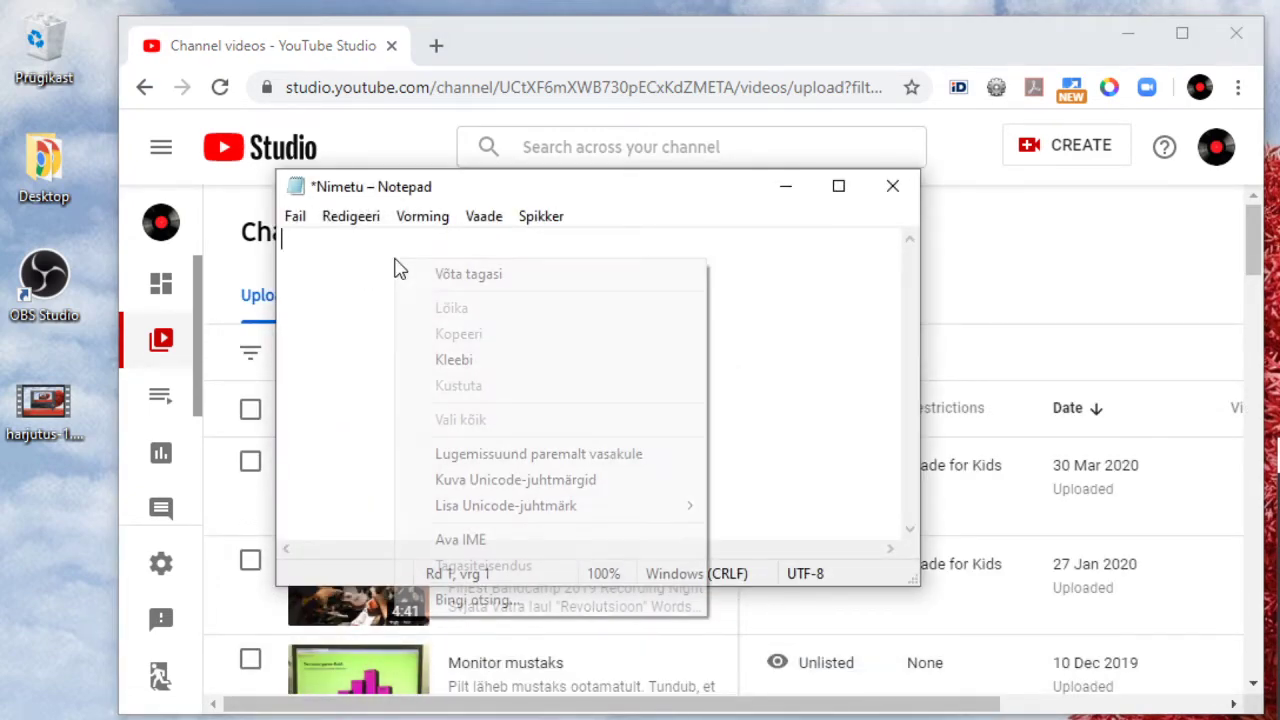
left_click(524, 349)
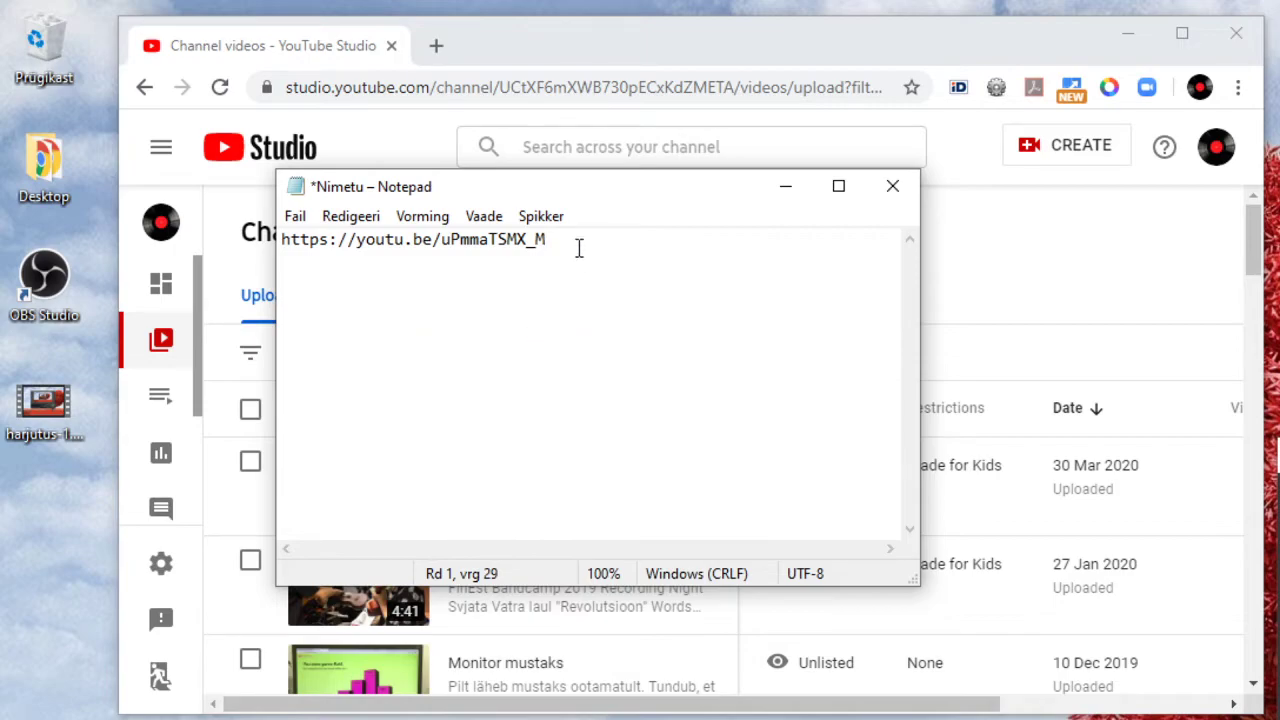
- Open the video link from Notepad in a new Chrome tab and pause the video's playback
left_click_drag(560, 244, 282, 244)
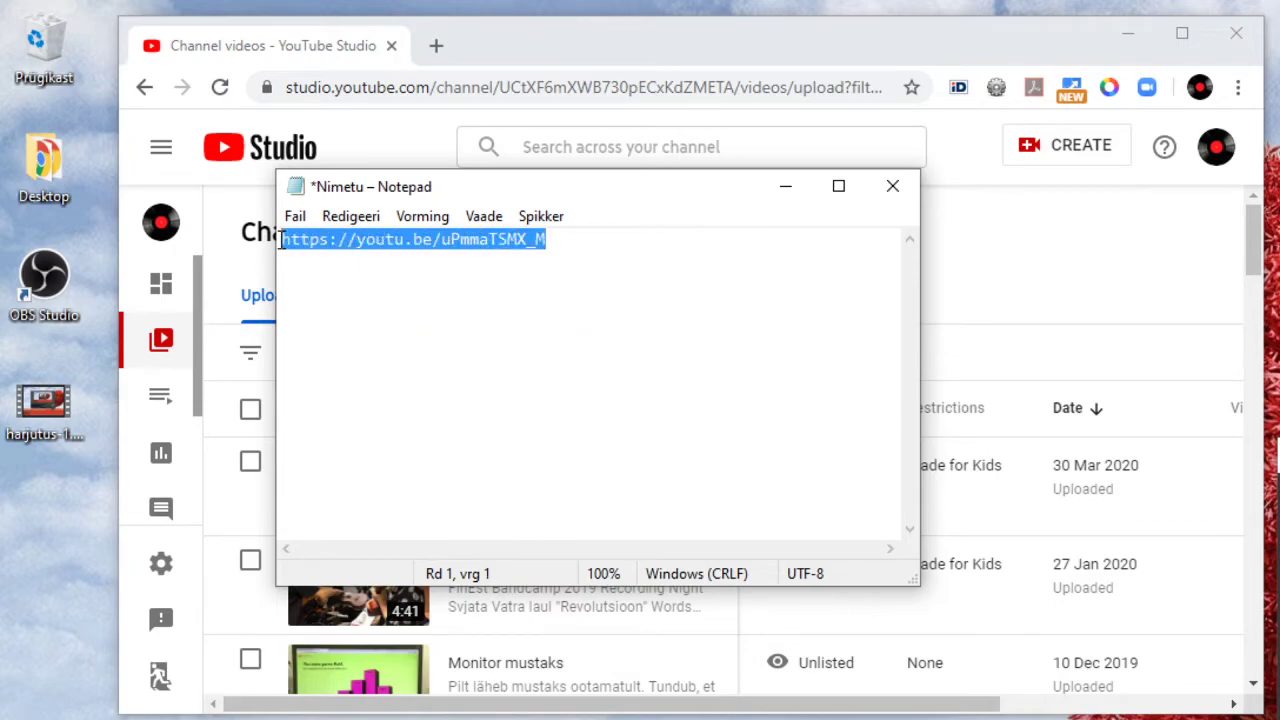
key("ctrl+c")
left_click(436, 45)
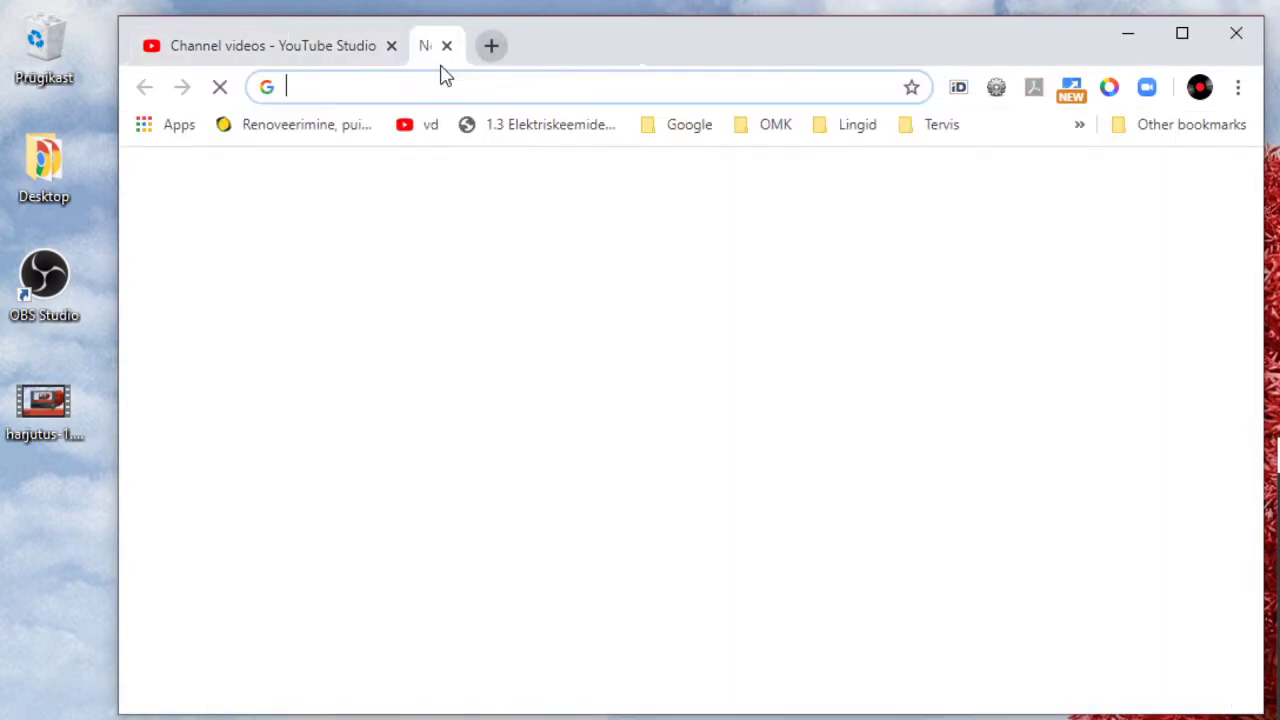
key("ctrl+v")
key("Return")
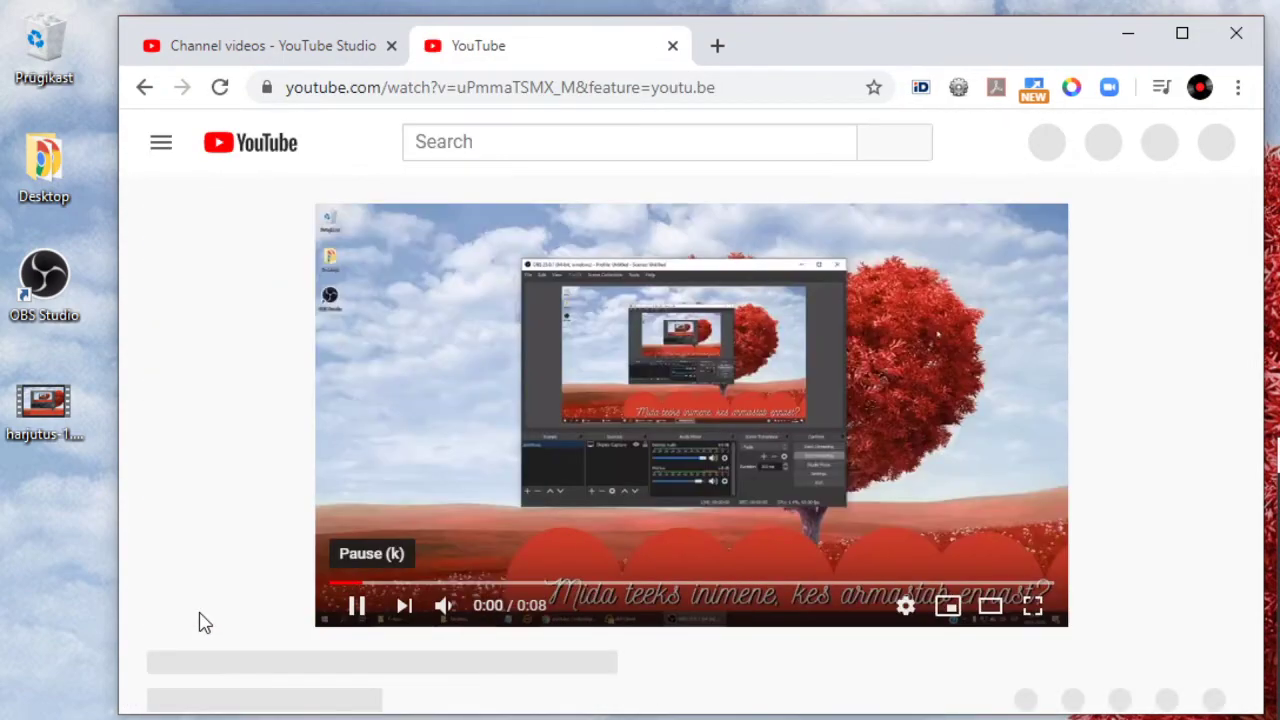
left_click(346, 606)
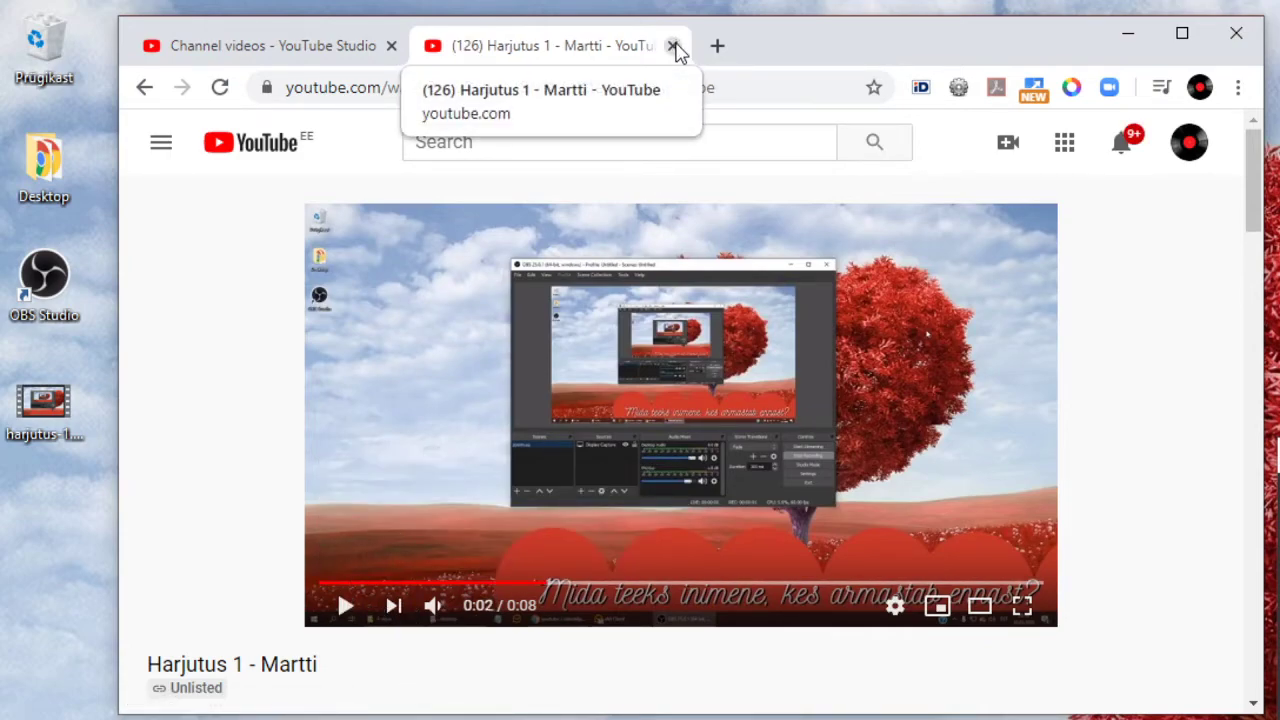